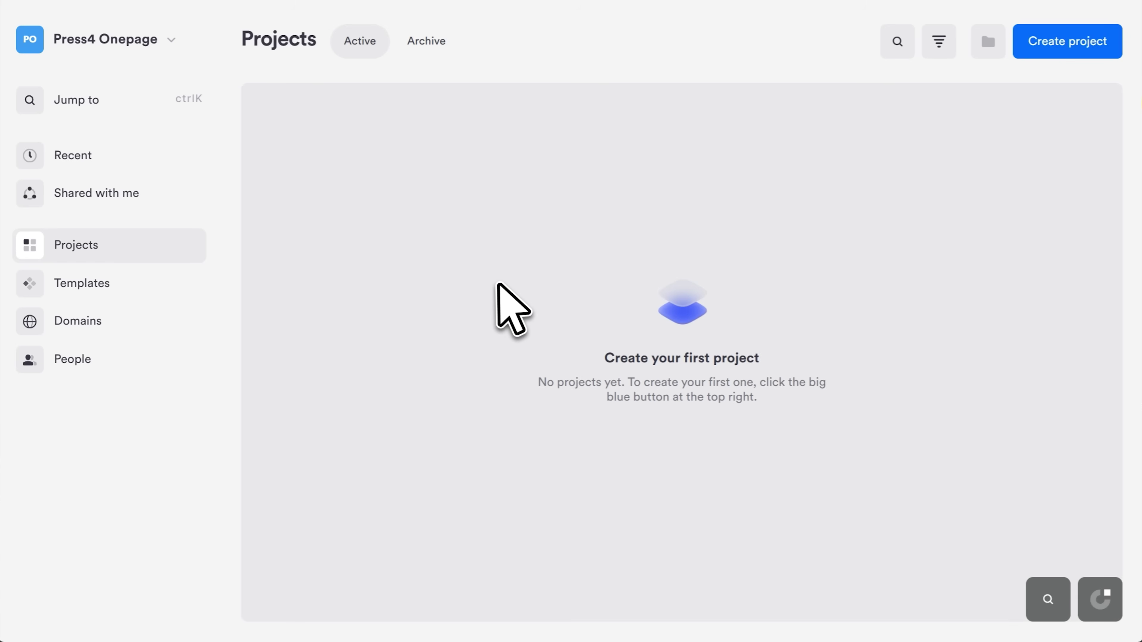
Browse the template tabs, then create a blank 'Travel' project with internal domain travelnest
left_click(1058, 43)
scroll(675, 175, "down", 3)
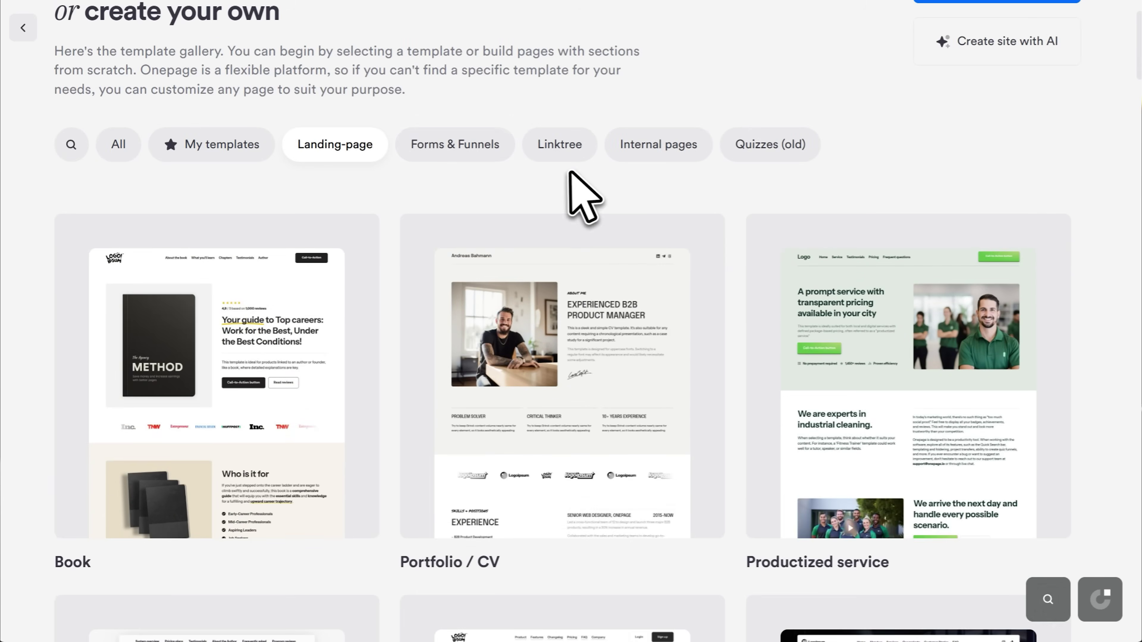
left_click(442, 150)
left_click(372, 152)
scroll(421, 183, "down", 2)
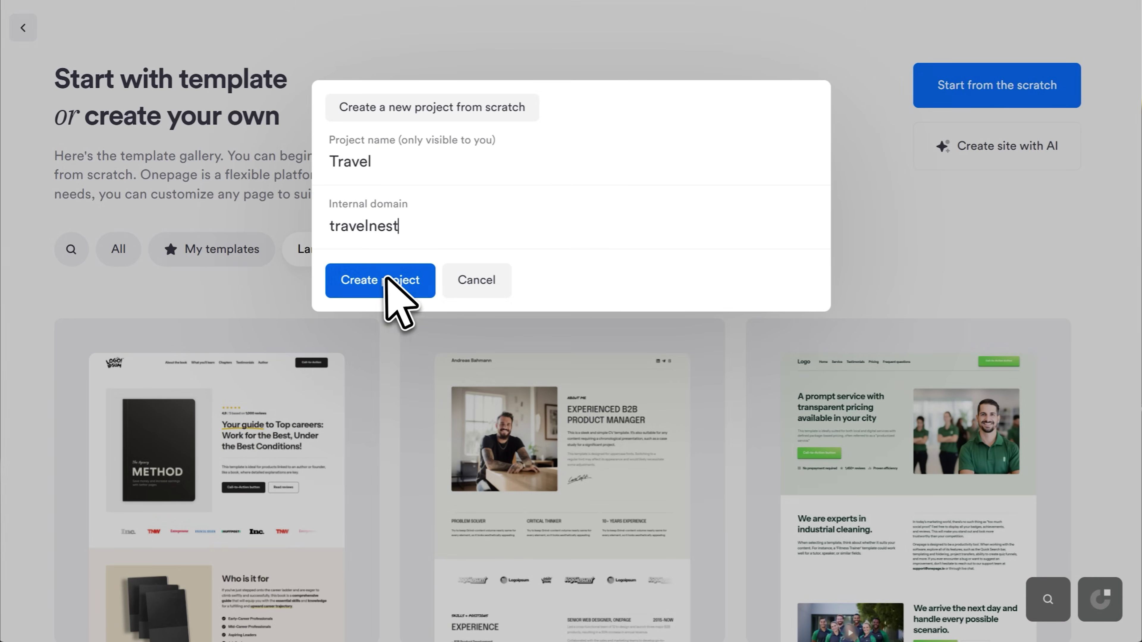
left_click(387, 275)
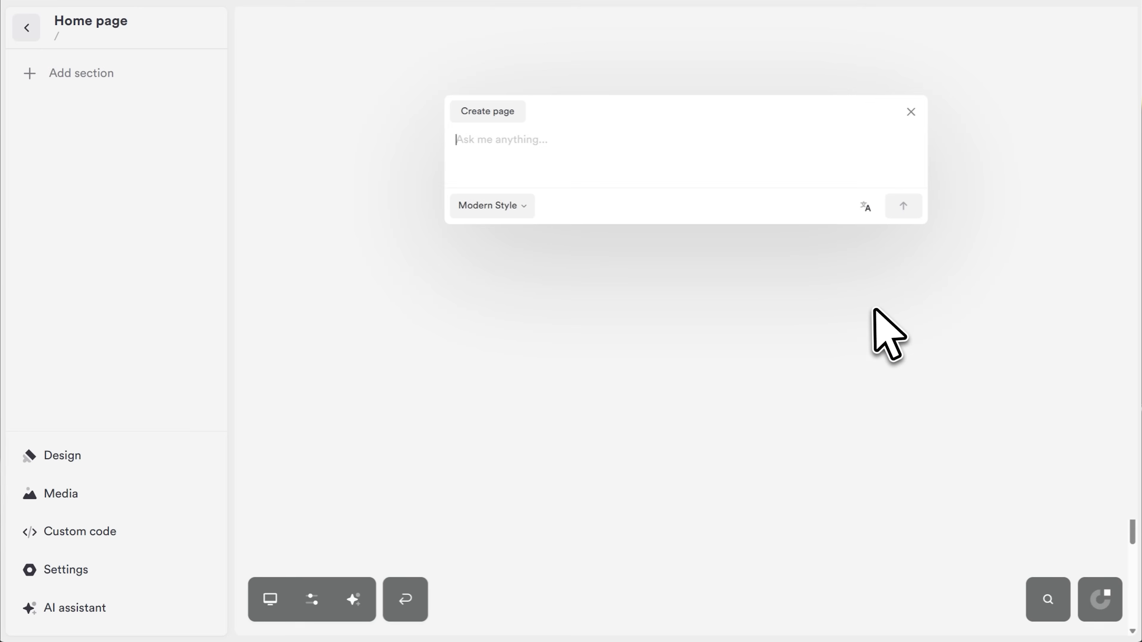
Paste the Travel Nest page description and keep the light Modern writing style after previewing Dark
type("Travel Nest — slow travel made simple. Goal: plan your next trip.")
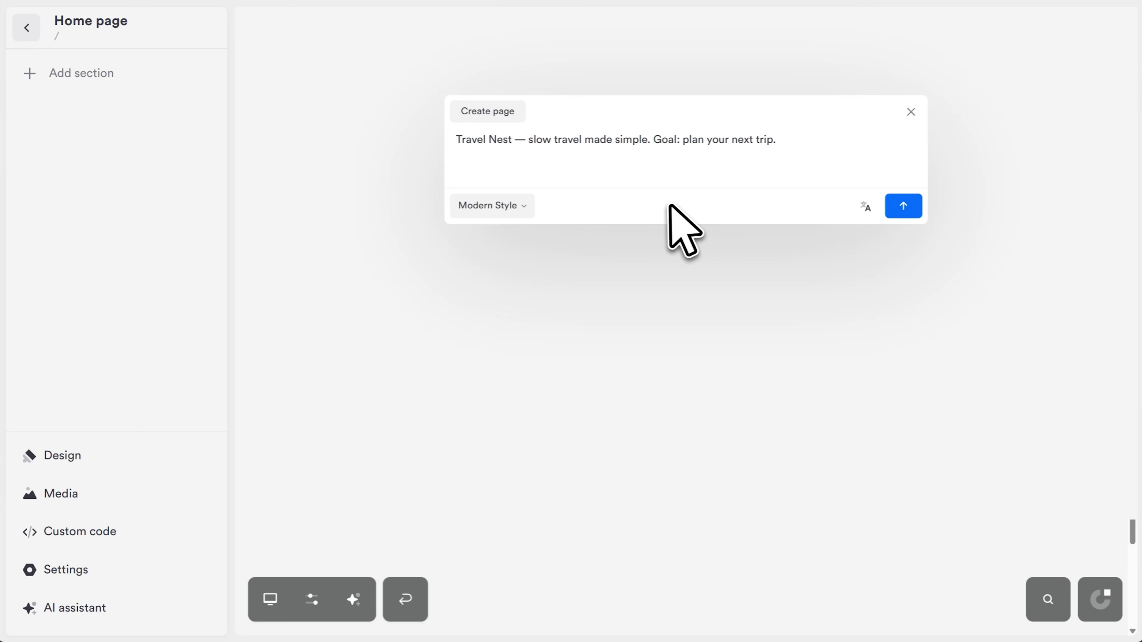
left_click(512, 206)
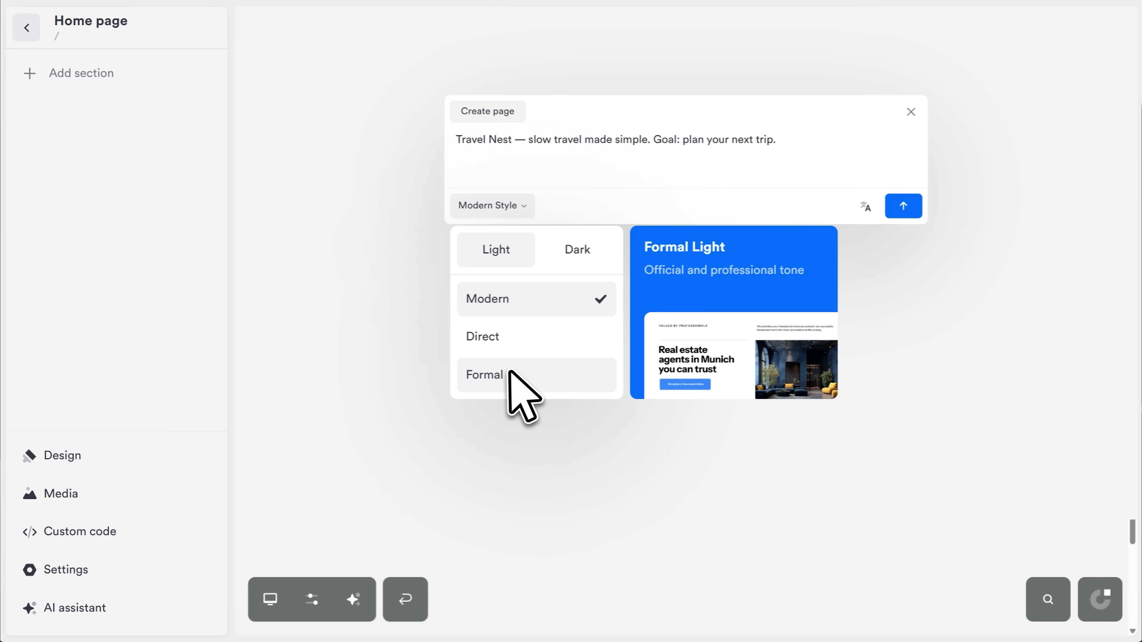
left_click(564, 261)
left_click(510, 259)
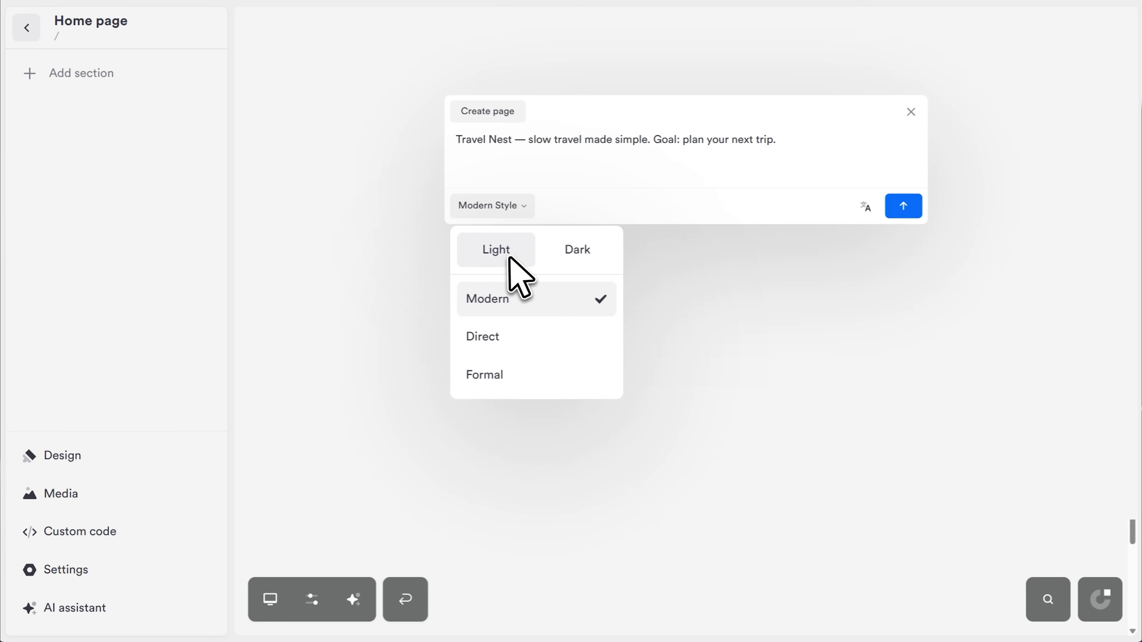
left_click(521, 301)
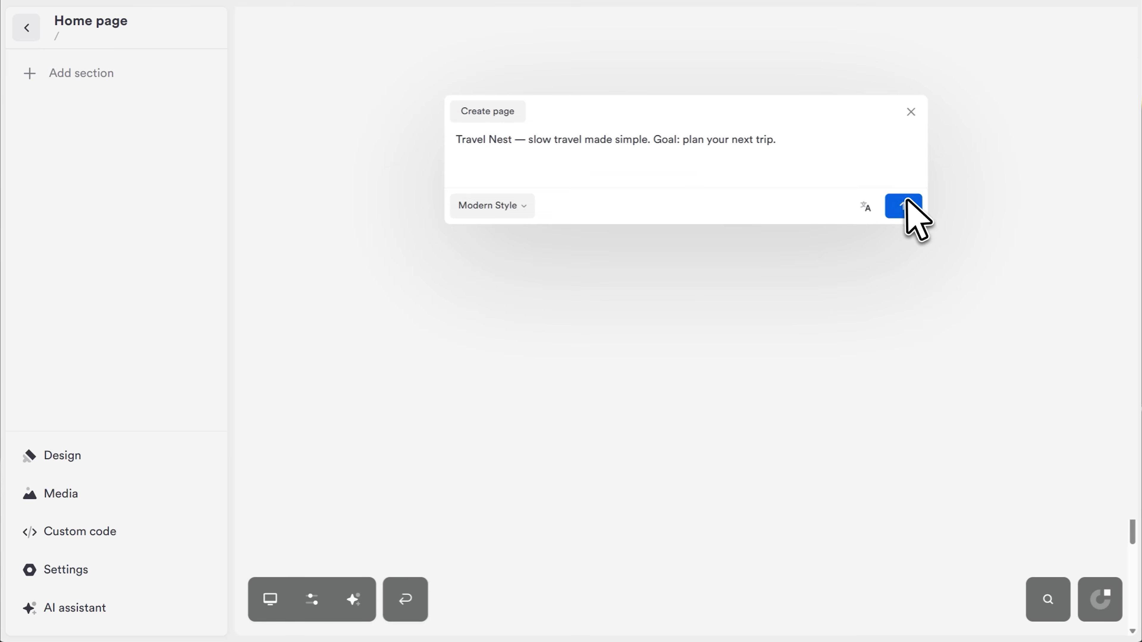
Send the Travel Nest prompt and review the planned Header-to-Footer sections
left_click(905, 206)
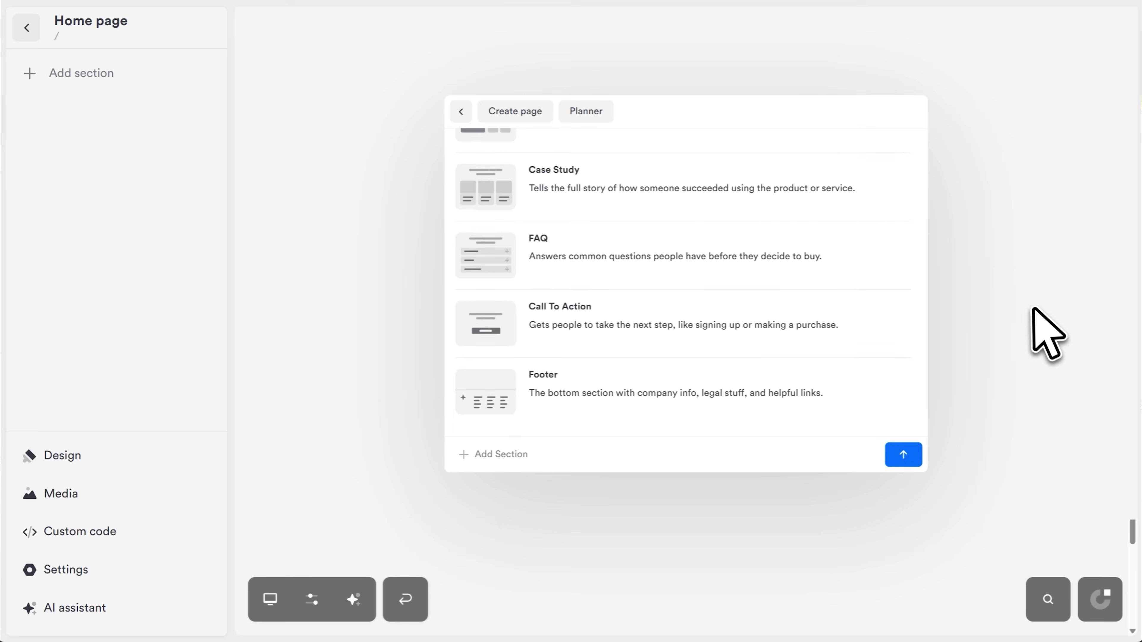
scroll(904, 246, "up", 15)
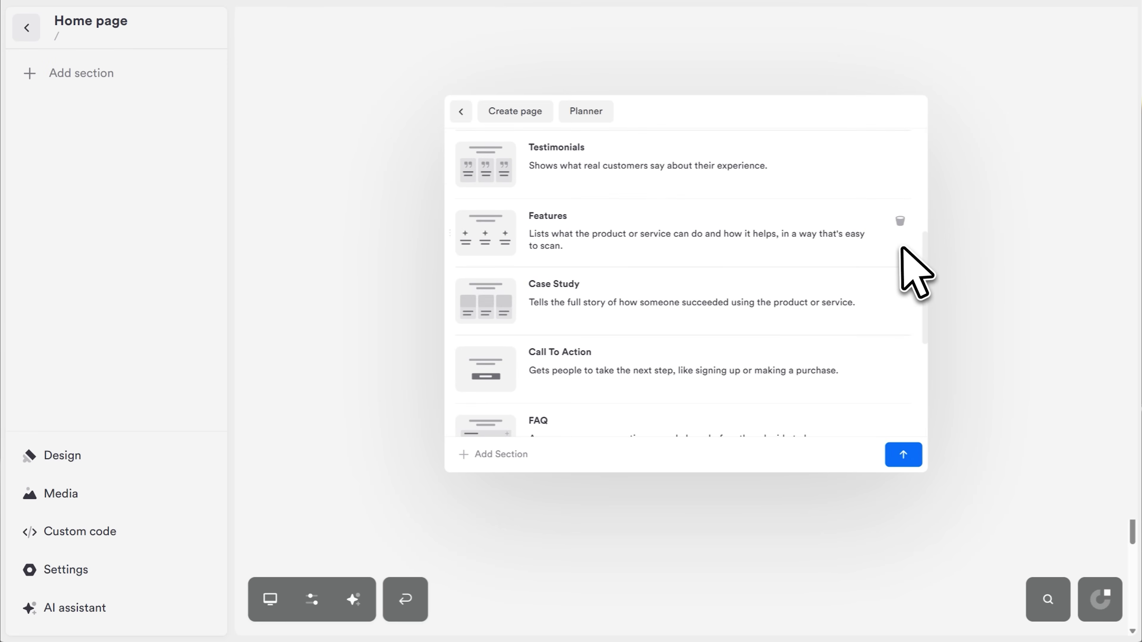
scroll(899, 256, "down", 2)
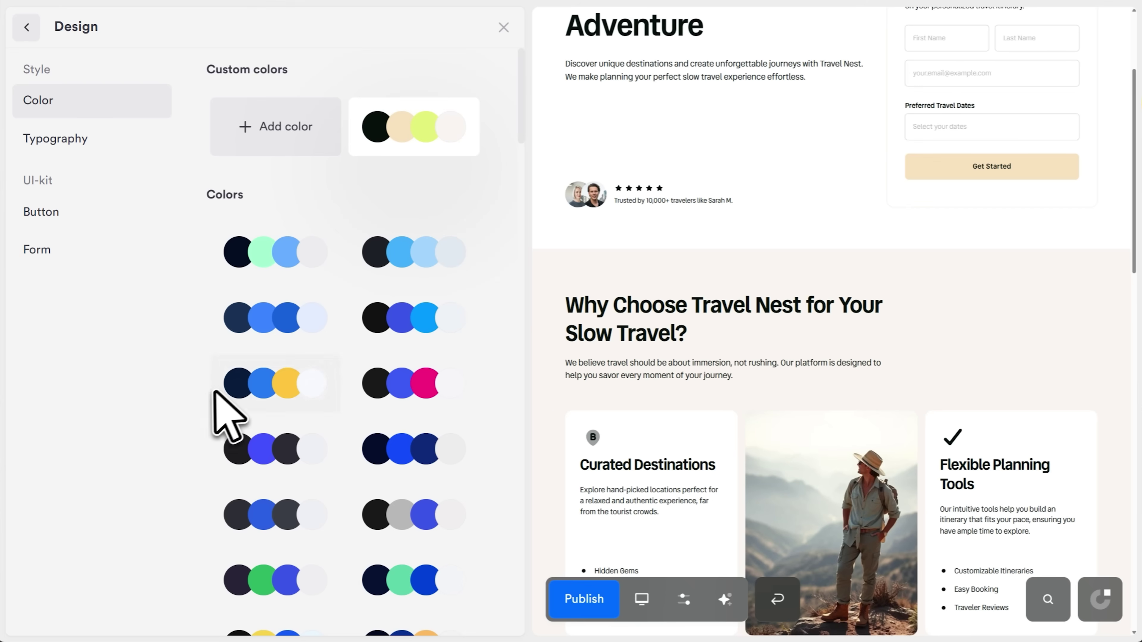
Apply the blue colour palette and select the 'Plans Your Next Adventure' hero heading
left_click(276, 317)
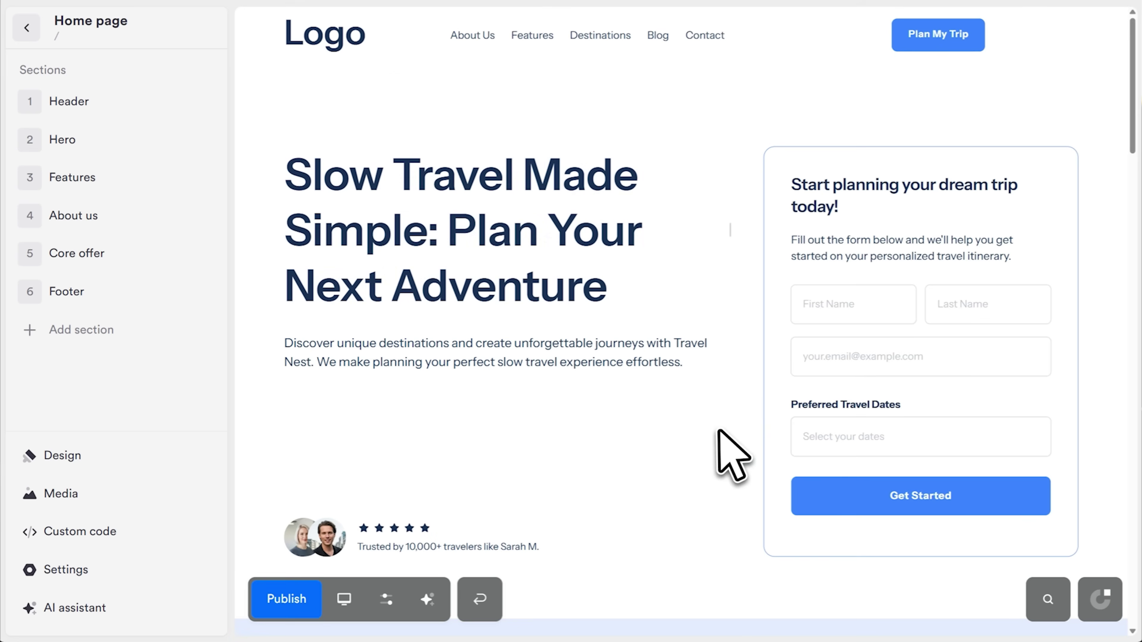
left_click(568, 291)
Select the entire hero heading text and add a link to it
left_click(619, 298)
key("ctrl+a")
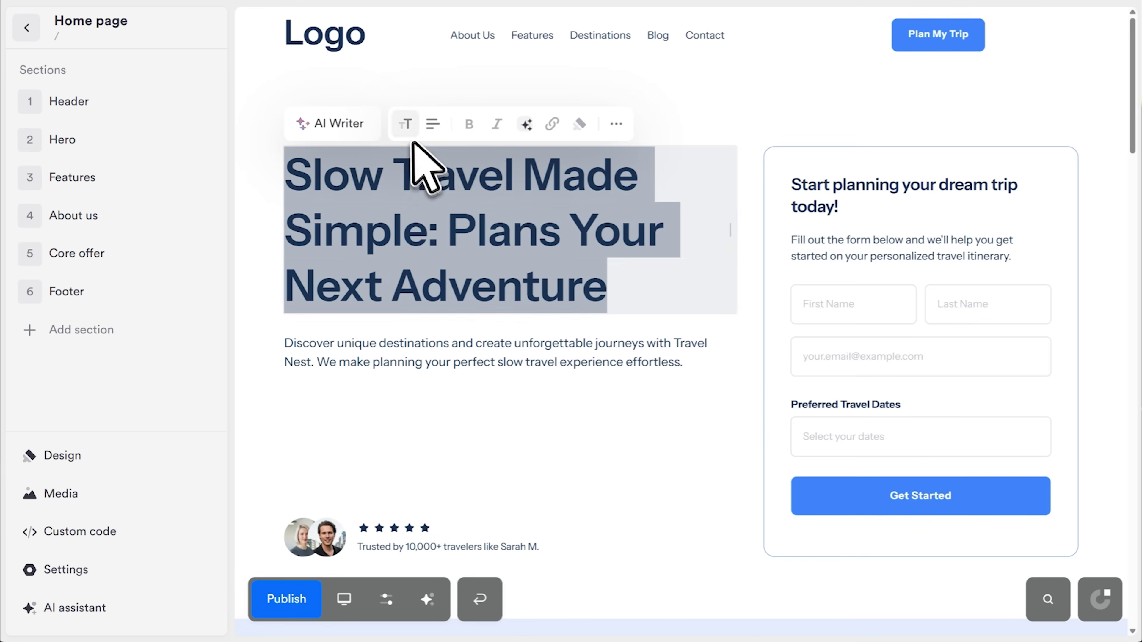
left_click(554, 127)
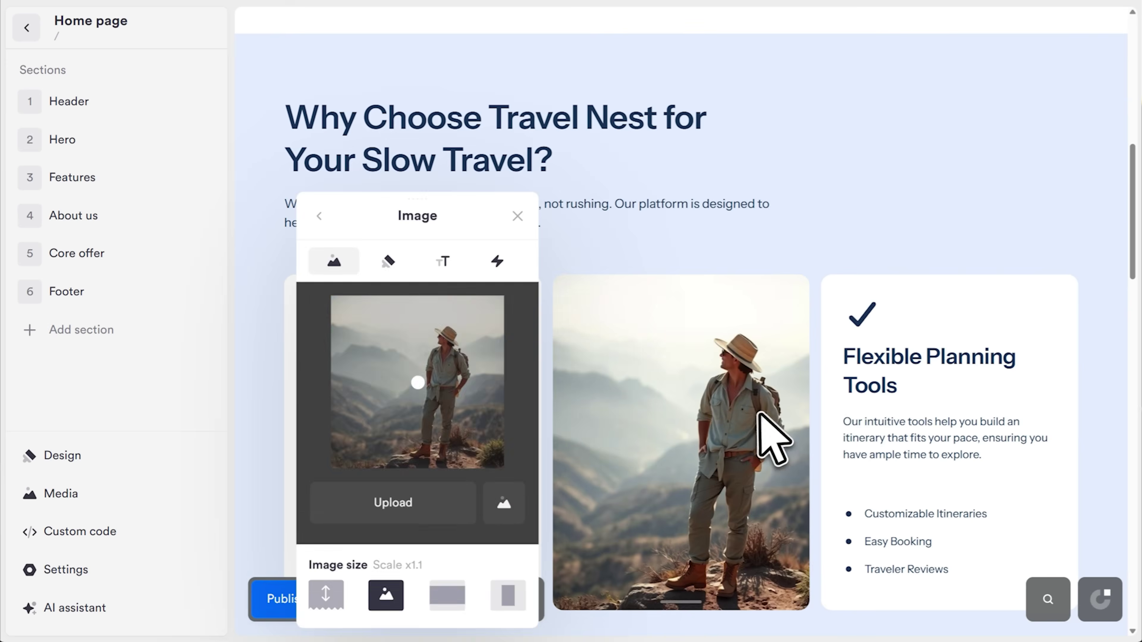
Replace the Features section photo with the island picture from another image set
left_click(403, 262)
left_click(551, 247)
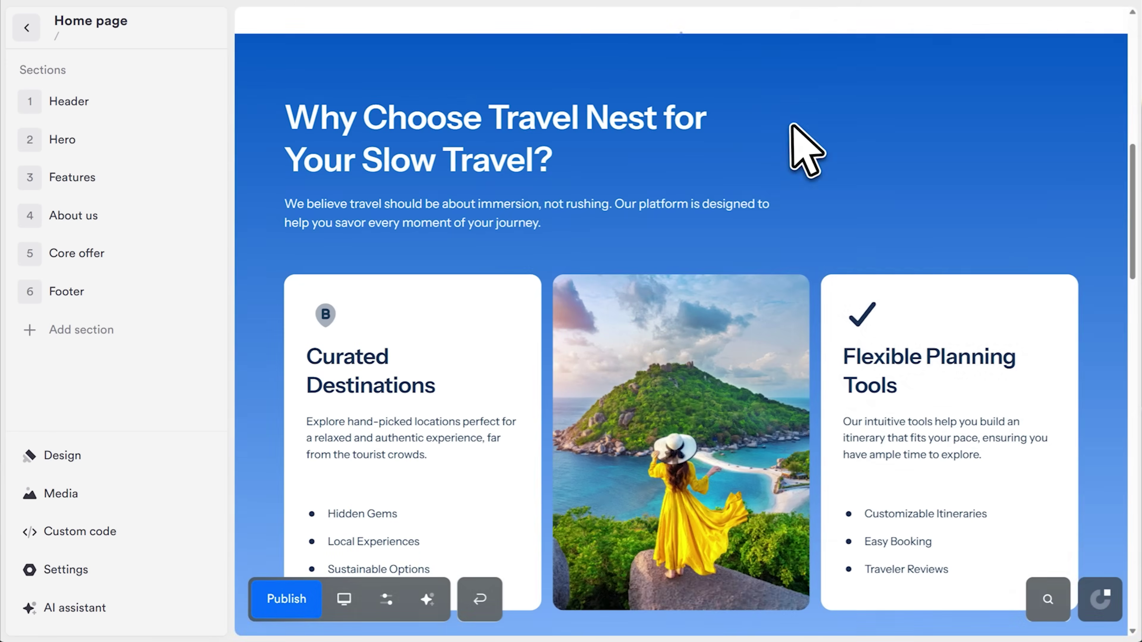
scroll(1015, 216, "down", 5)
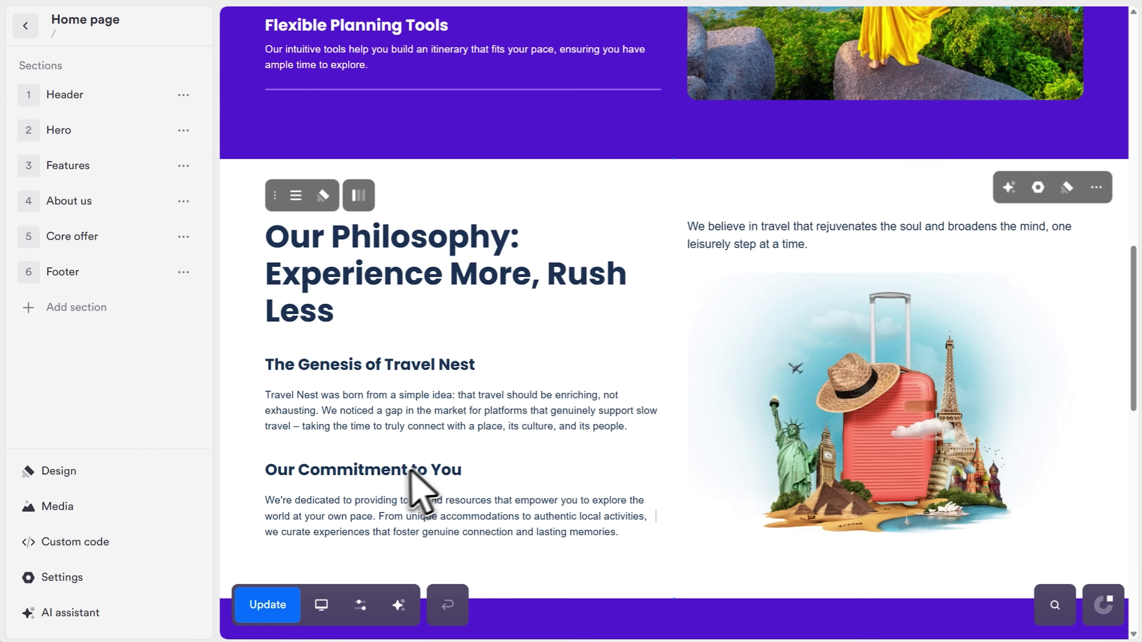
Use the AI assistant's Create section option to request a contact form section
left_click(86, 627)
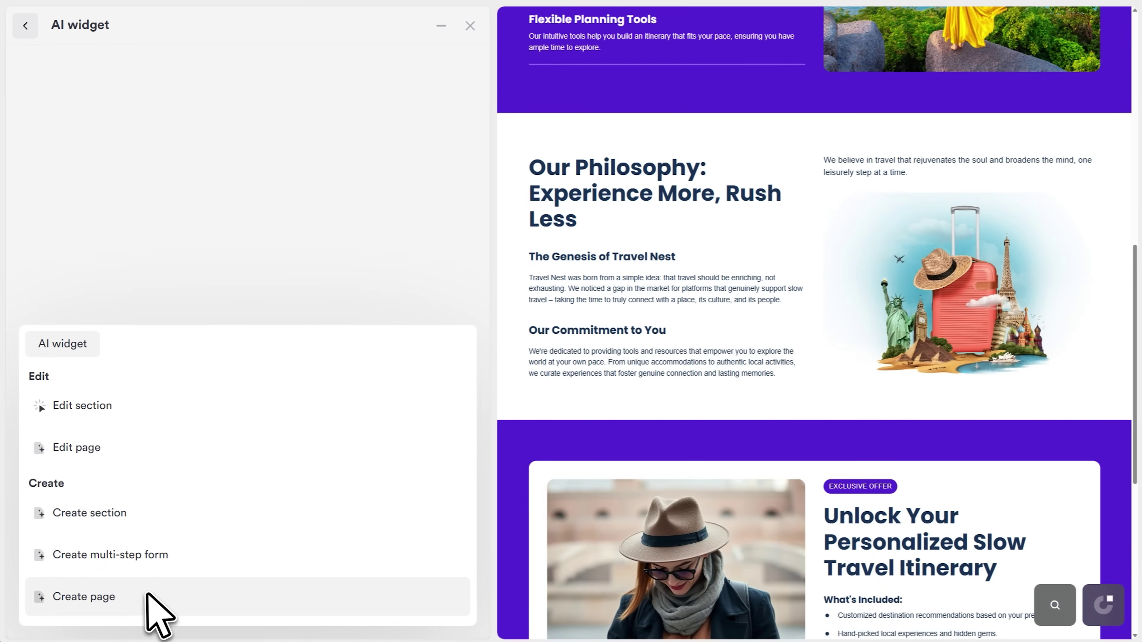
left_click(156, 456)
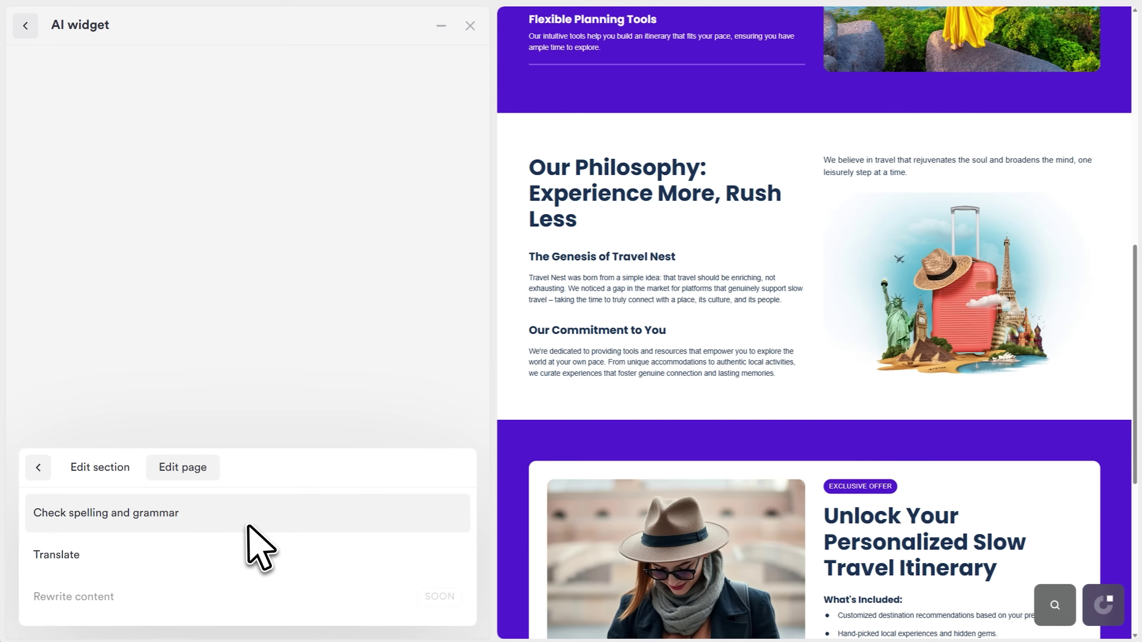
left_click(39, 467)
left_click(104, 510)
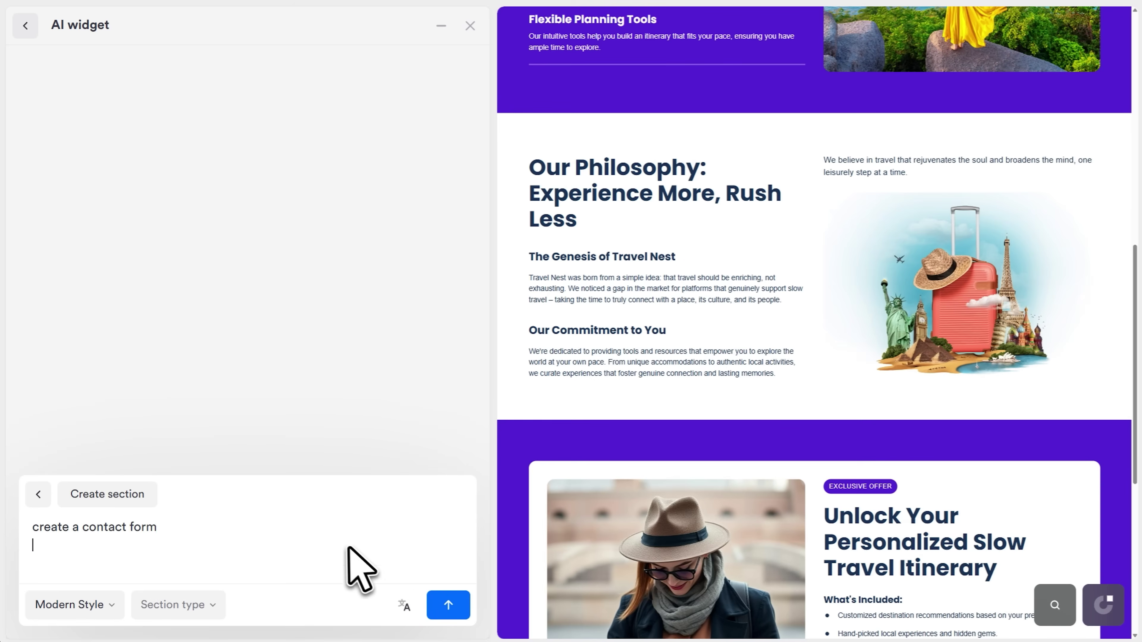
left_click(441, 605)
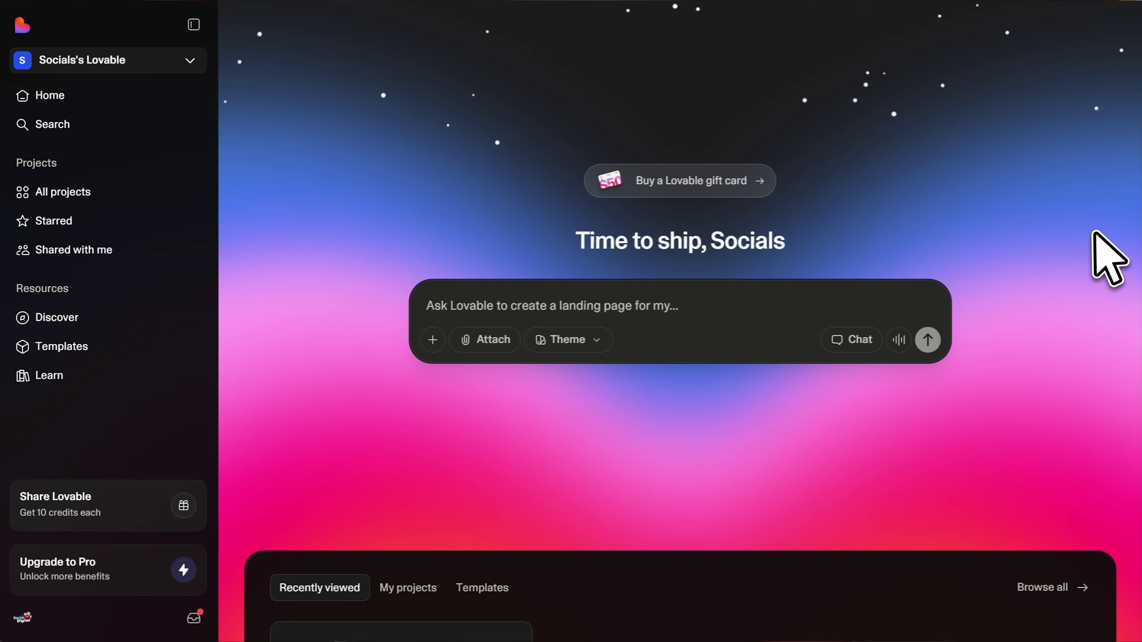
Paste the Travel Nest app description into Ask Lovable and submit it
type("Create a modern web app called \"Travel Nest\". Users can sign up and log in to their account. After login, users can create, save, and edit multiple travel plans. Each travel plan should include destination, dates, budget, travel pace, and interests. Use AI to generate a detailed slow-travel itinerary for each trip. Add a dashboard where users can view all saved trips, update them, or delete them. Include a clean, modern UI with a responsive design.")
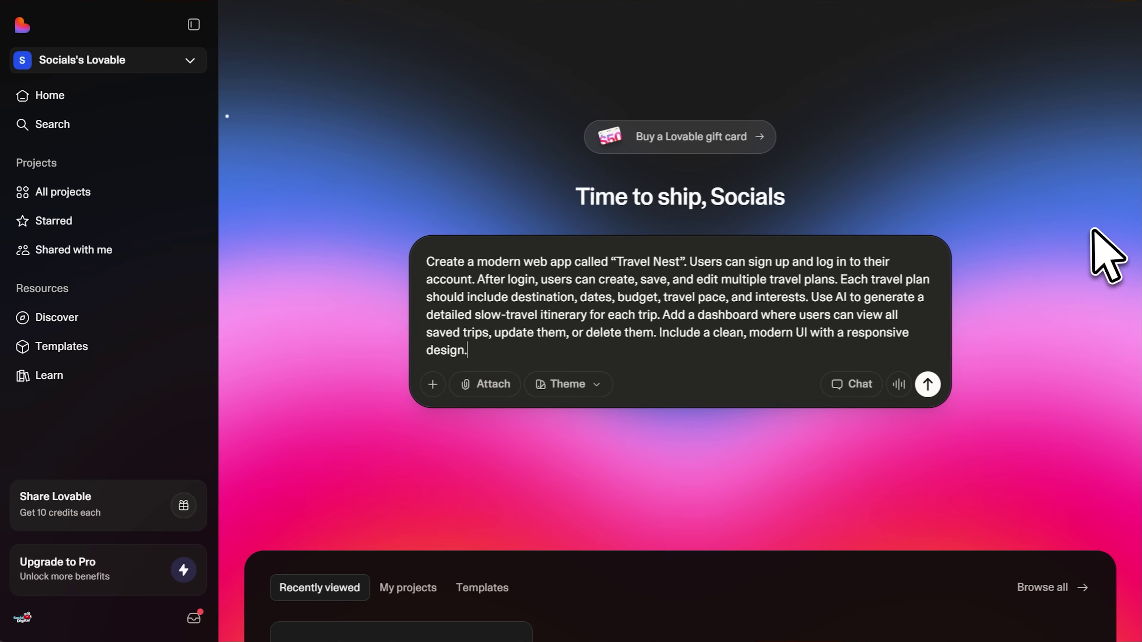
key("Return")
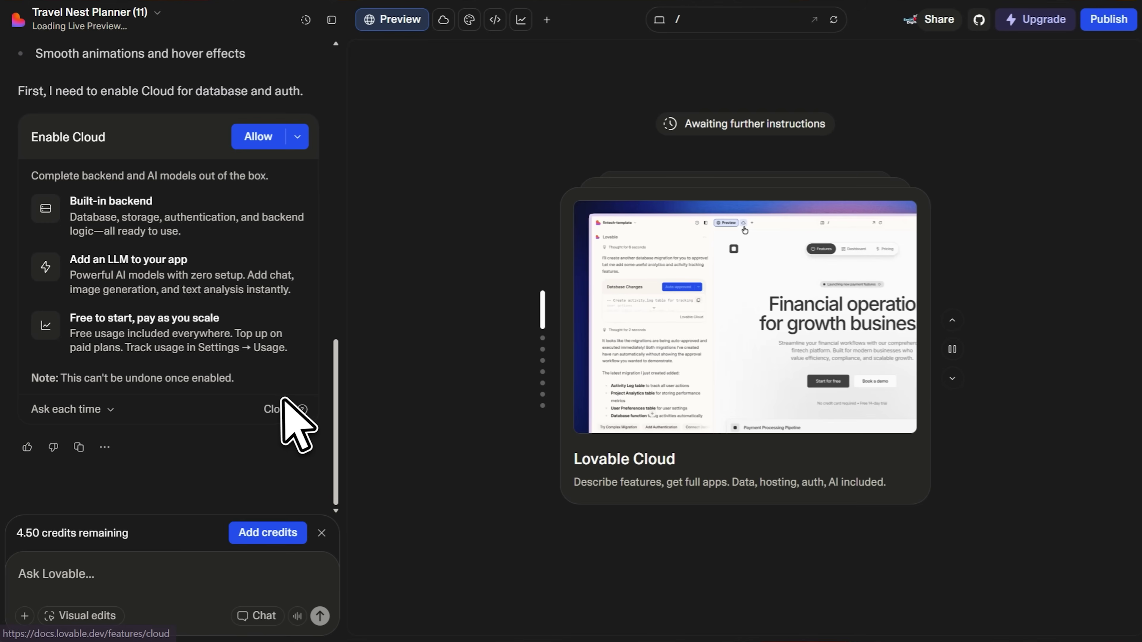
Scroll the chat to review the Enable Cloud request for Travel Nest Planner
scroll(288, 419, "up", 3)
scroll(290, 405, "down", 3)
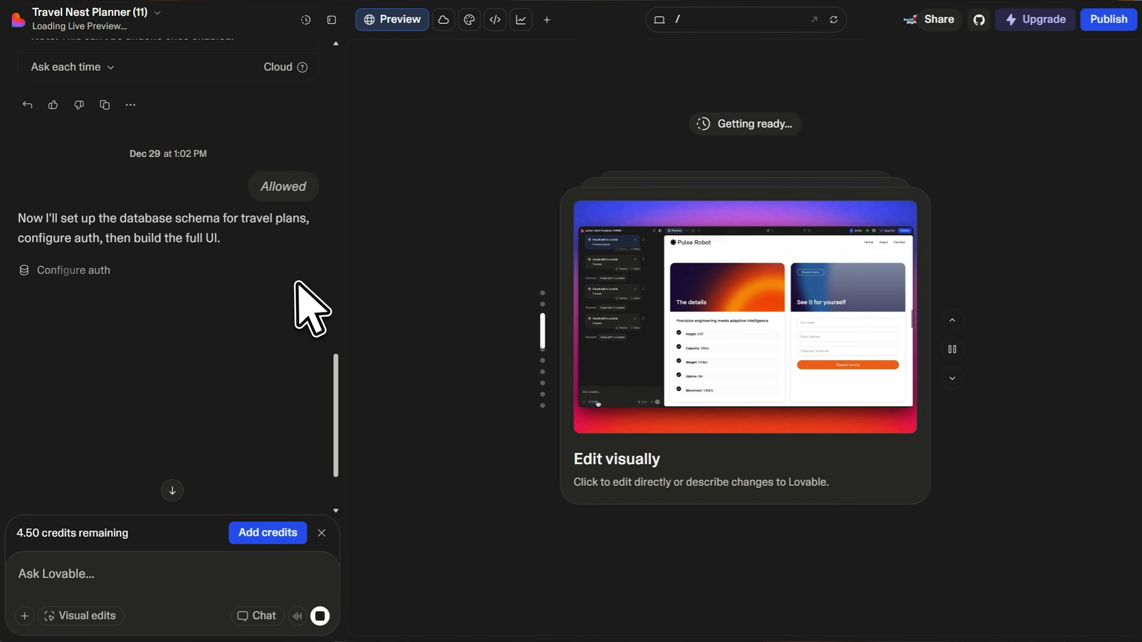
Bring up the Connect GitHub popover for the Travel Nest Planner project
left_click(979, 19)
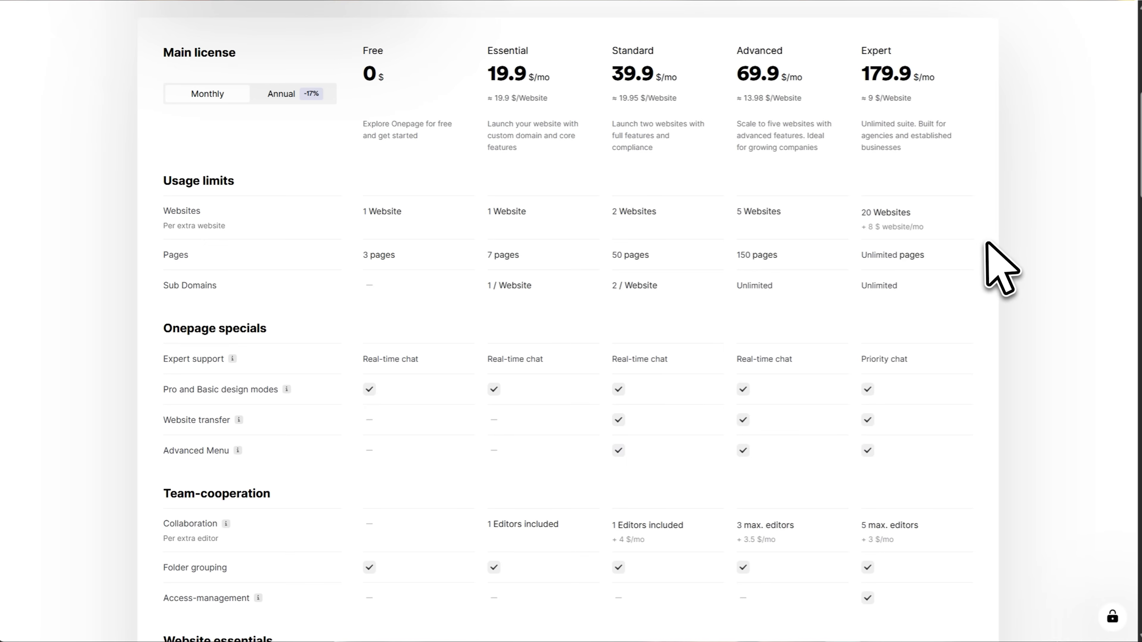
scroll(987, 243, "down", 10)
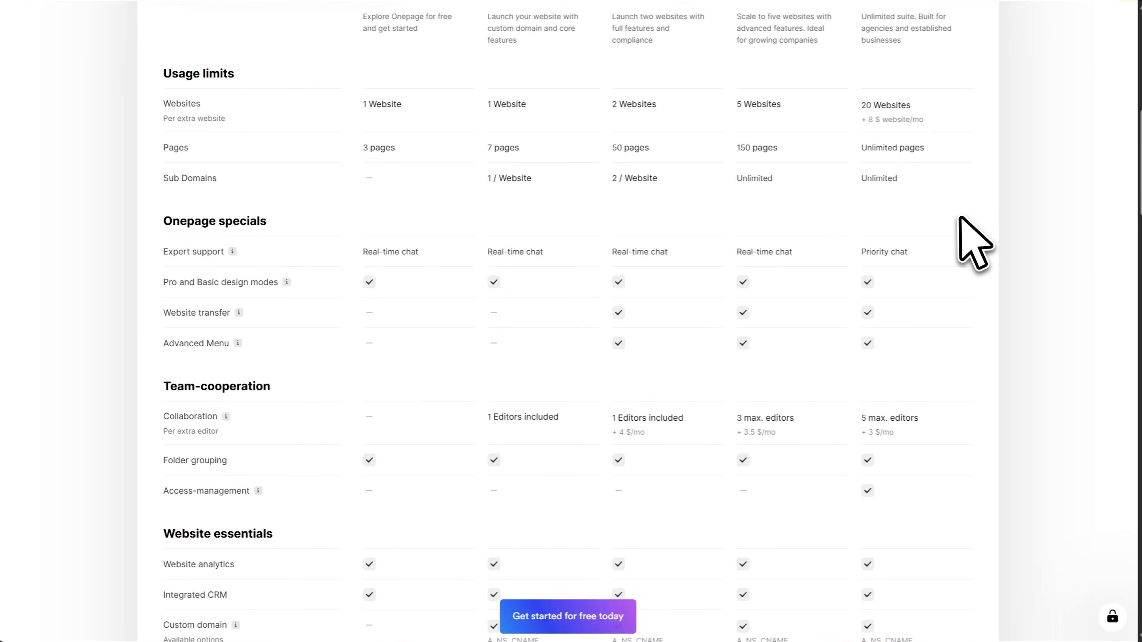
scroll(960, 216, "down", 12)
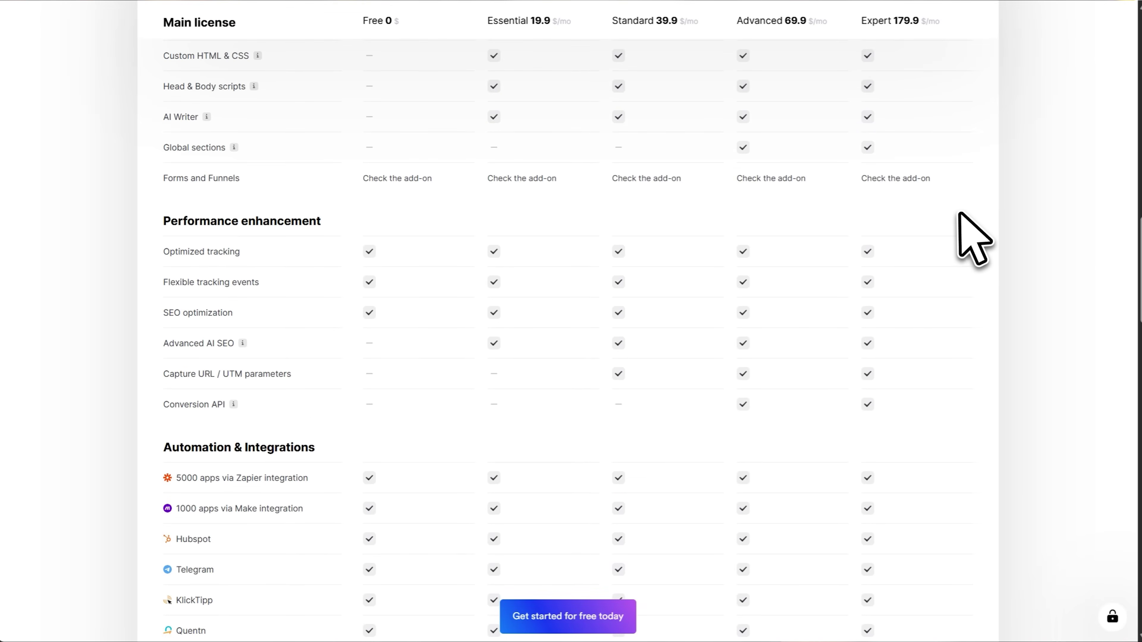
scroll(973, 231, "down", 5)
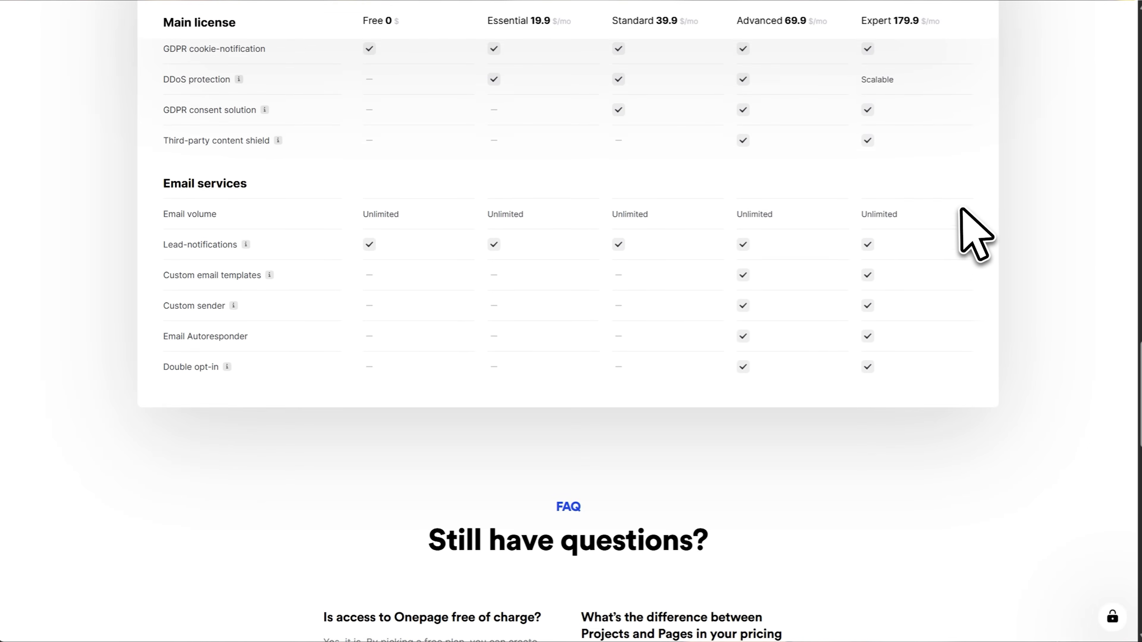
scroll(971, 227, "up", 15)
scroll(973, 220, "up", 12)
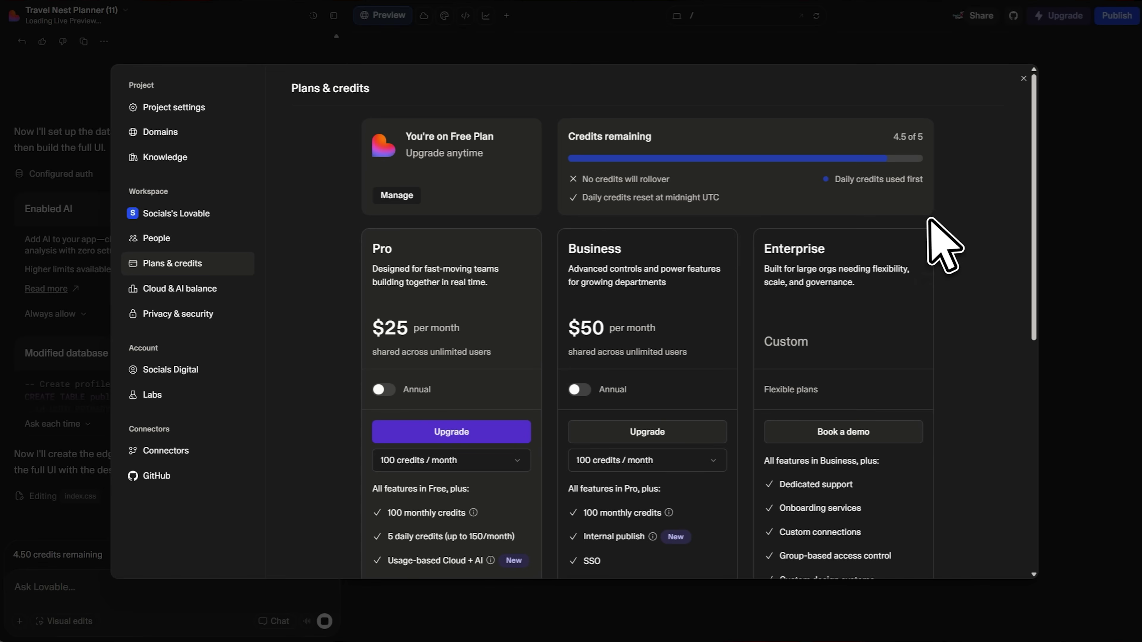
Scroll through the Pro, Business and Enterprise plan cards in Plans & credits
scroll(927, 214, "down", 3)
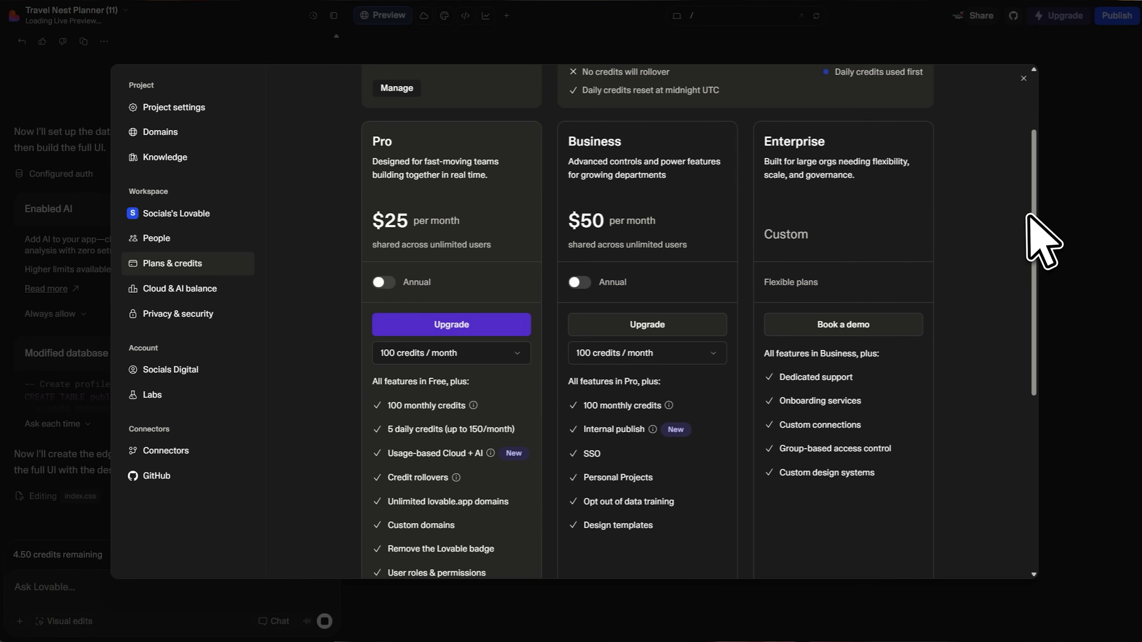
scroll(1029, 225, "down", 1)
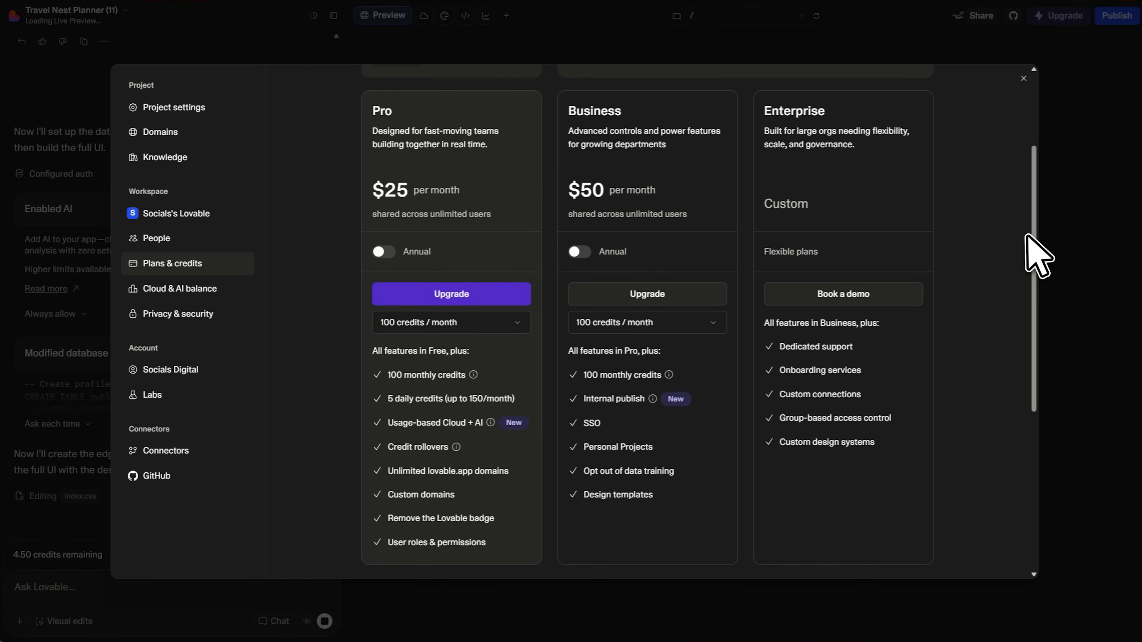